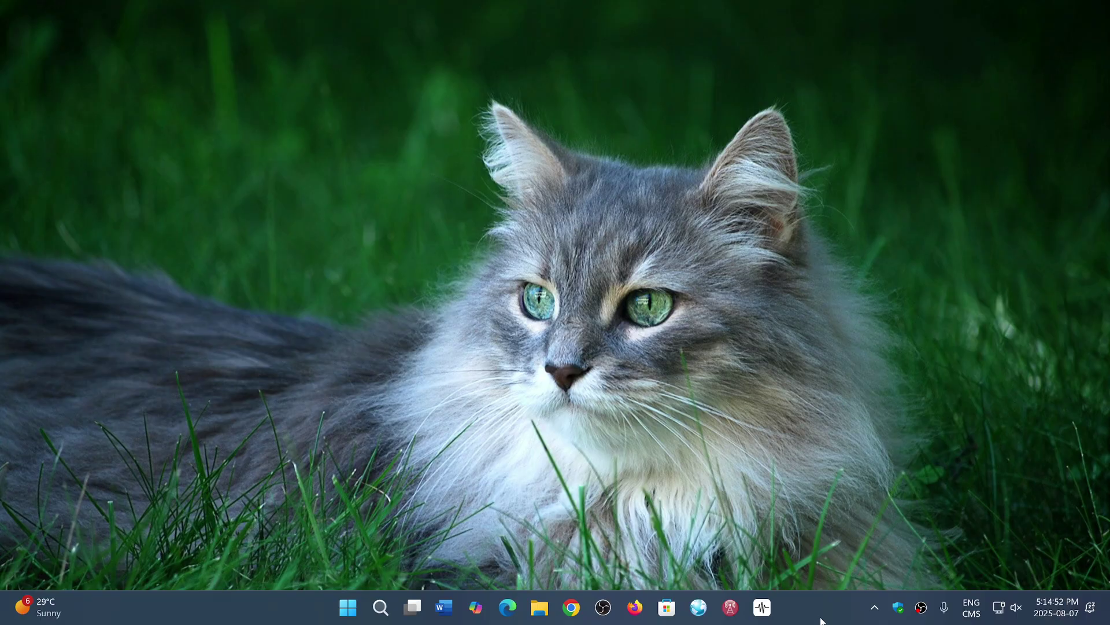
- Launch Firefox and show the Help submenu from the application menu
click(636, 608)
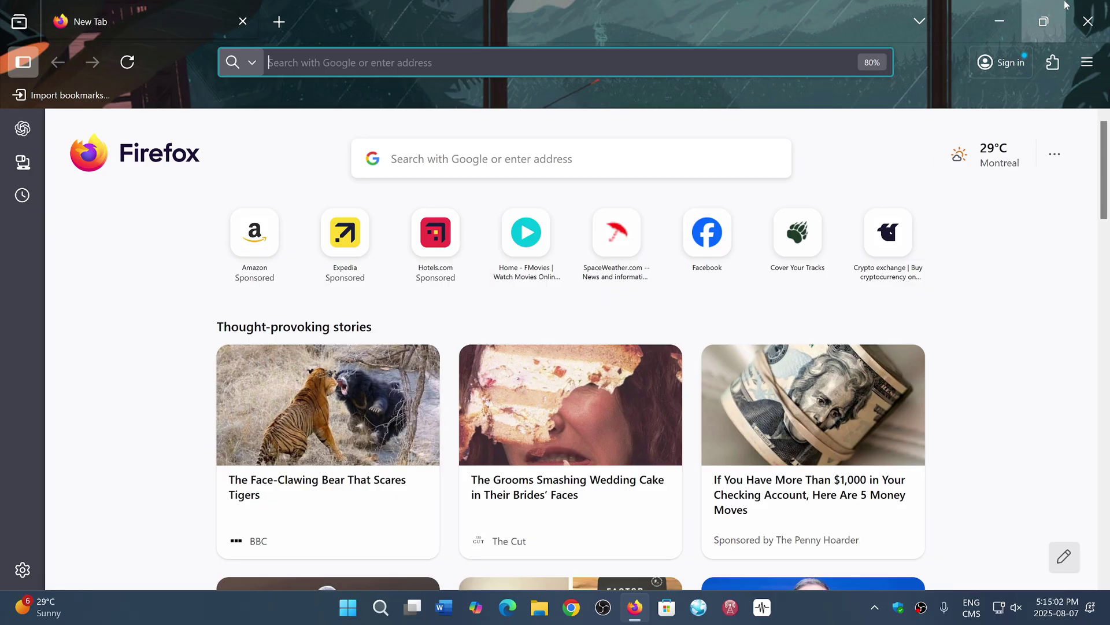
click(1087, 62)
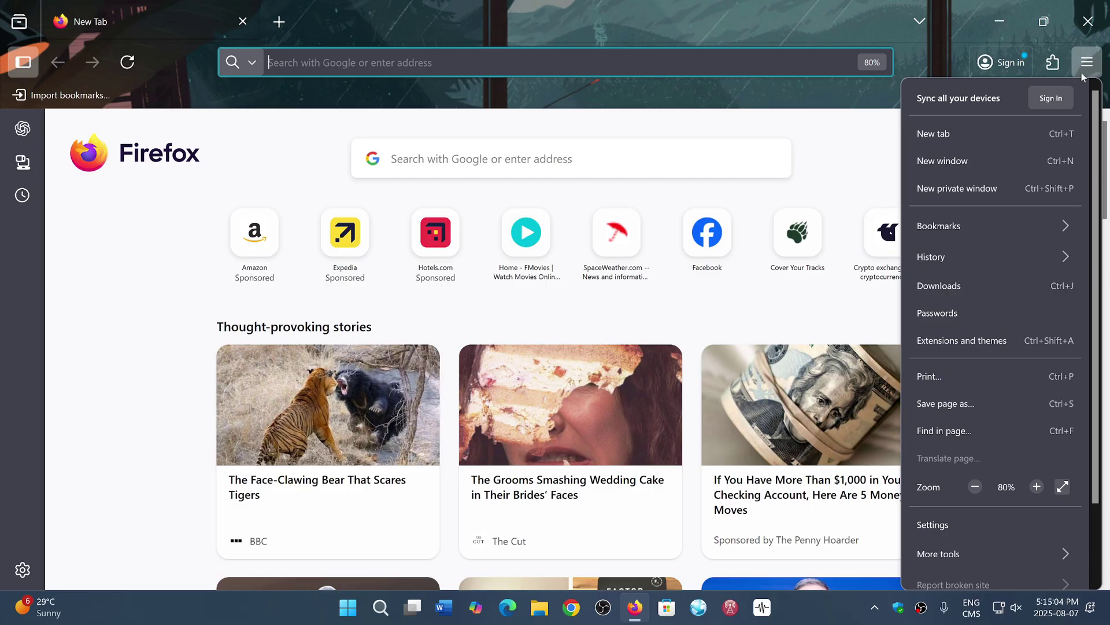
scroll(992, 398, down, 2)
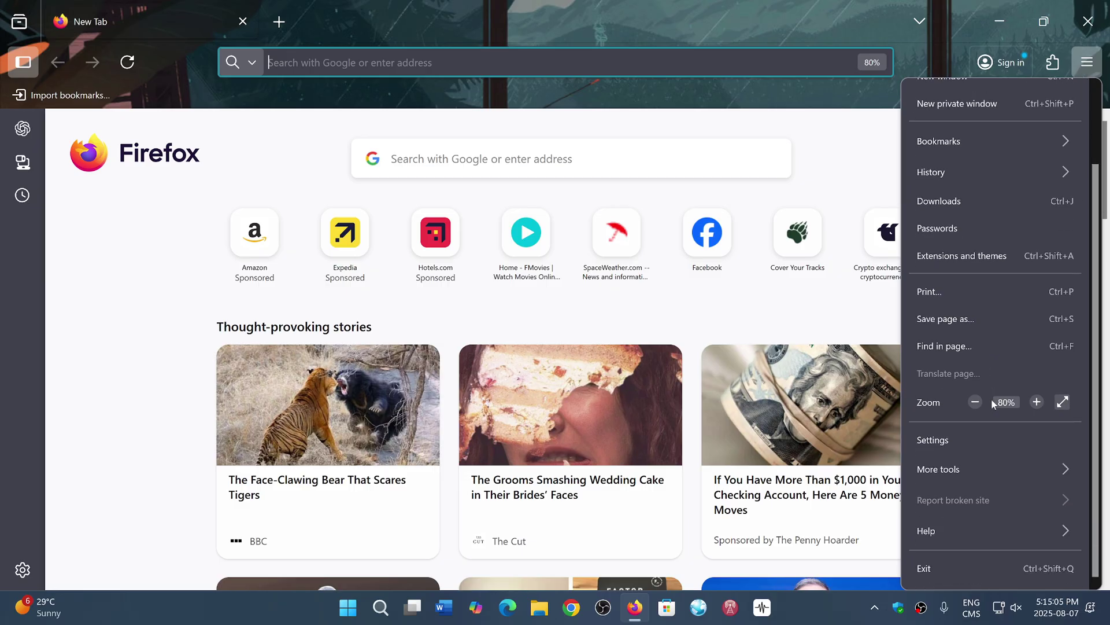
click(982, 537)
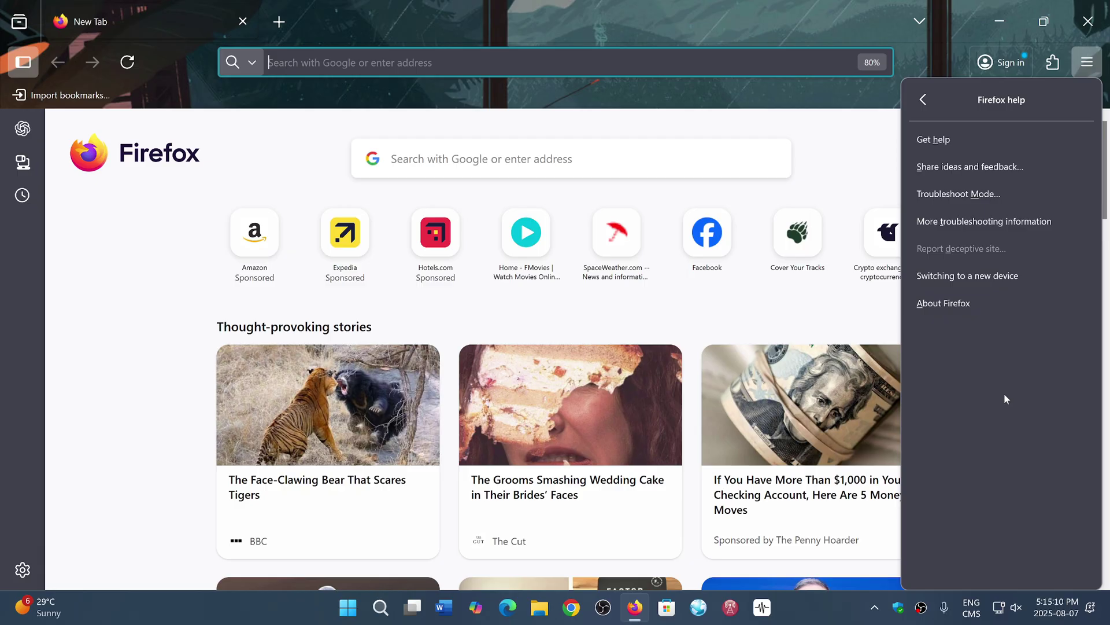
- View About Firefox confirming version 141.0.3 (64-bit) is current, then close it
click(980, 303)
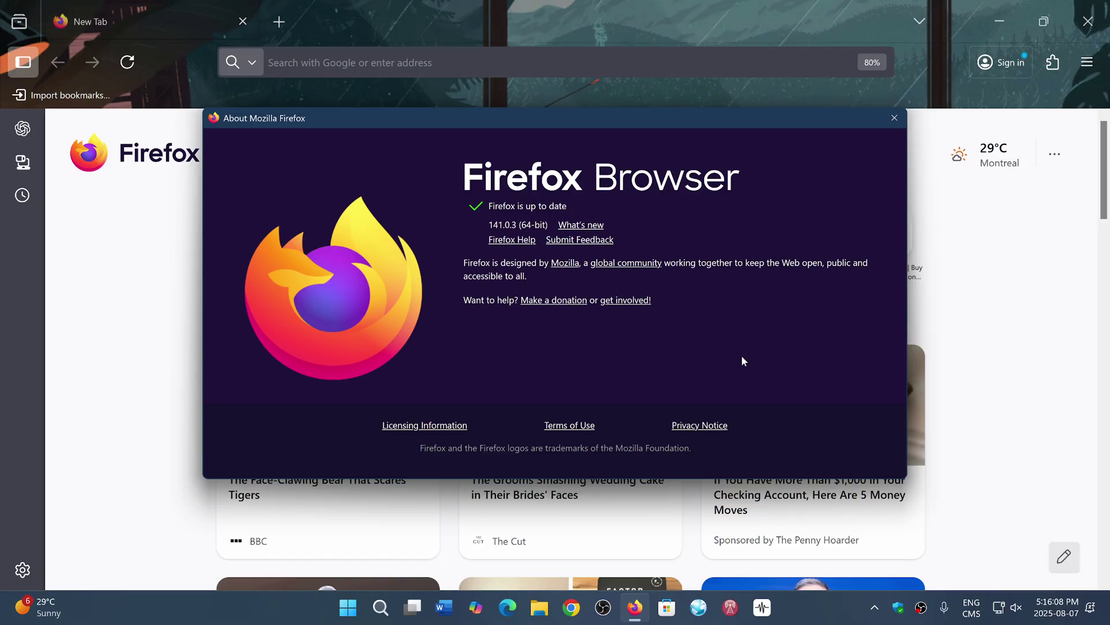
click(896, 119)
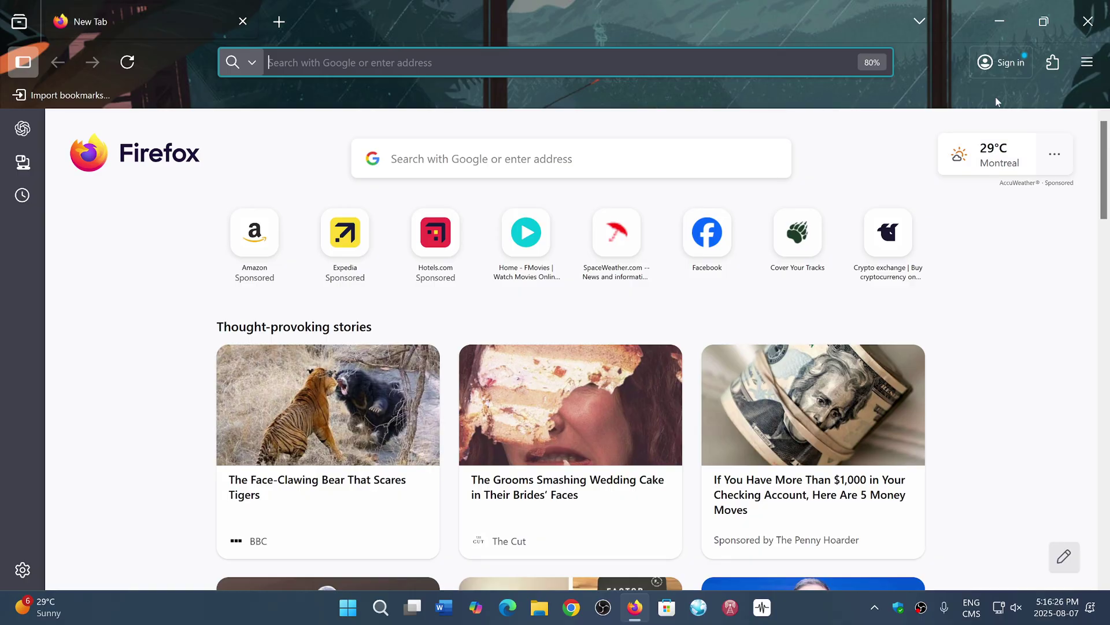
- Close the Firefox window to return to the Windows desktop
click(1088, 21)
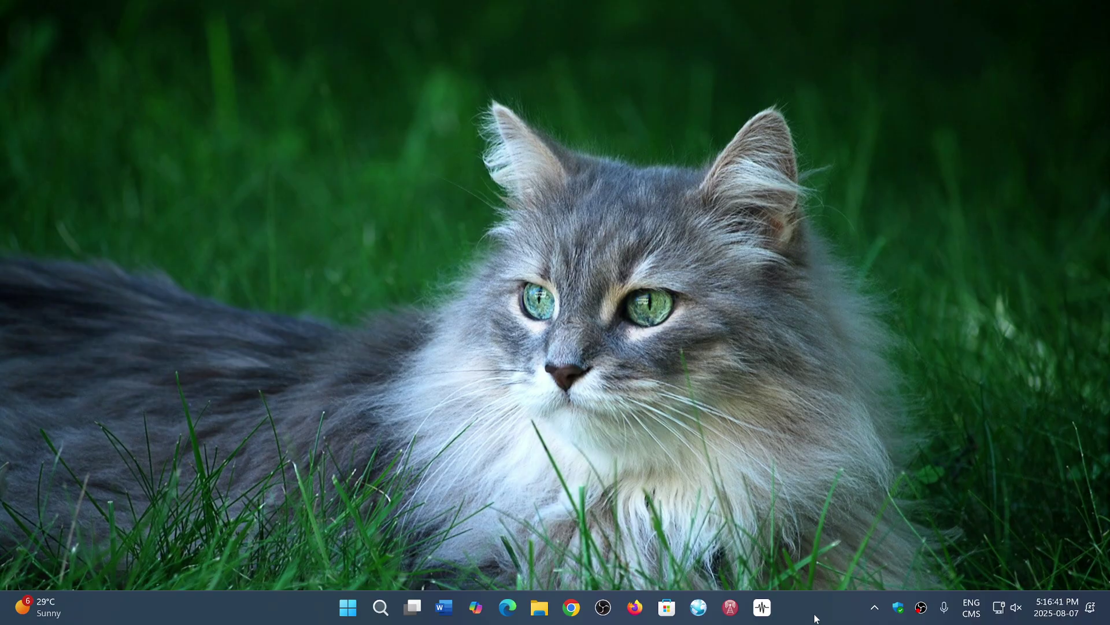
- Unmute the speakers with the mute media key, restoring volume 100
key(XF86AudioMute)
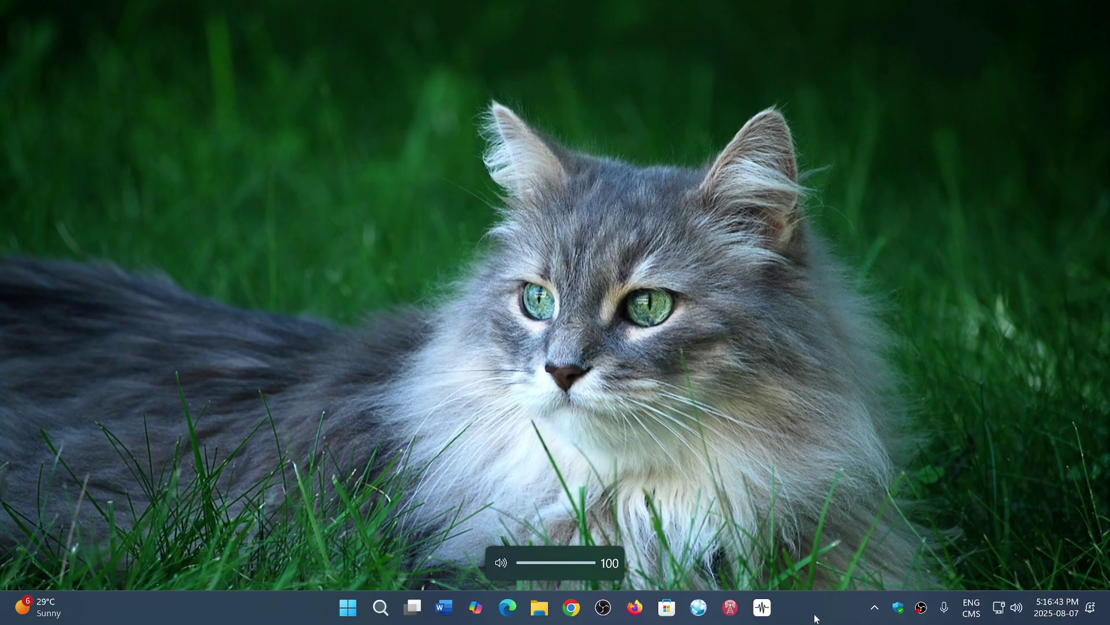